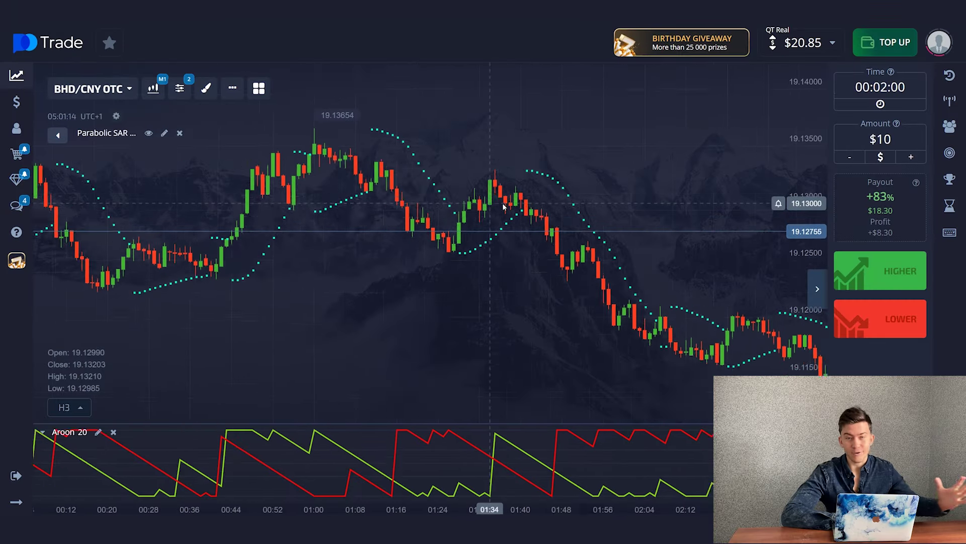
{"action": "scroll", "coordinate": [388, 204], "scroll_direction": "left", "scroll_amount": 3}
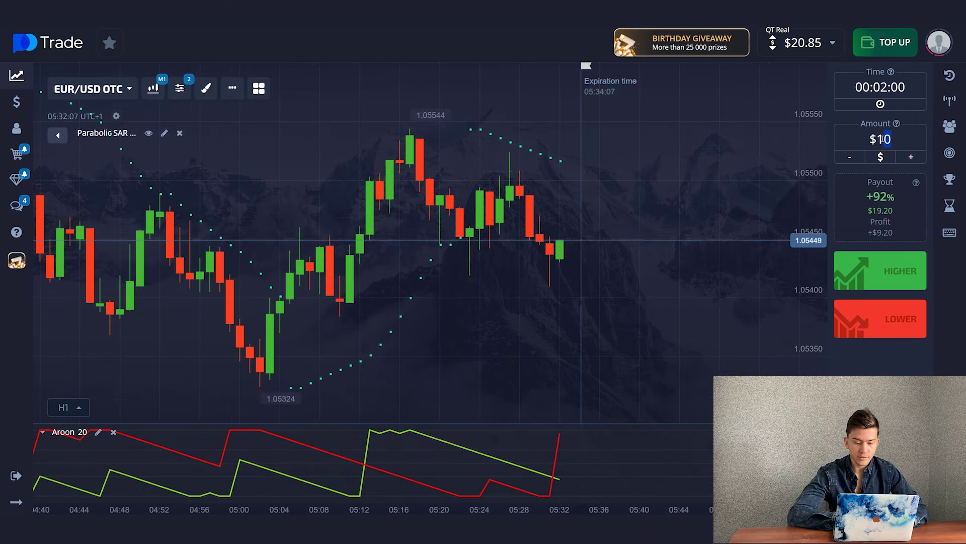
- Place a $20 Lower trade on EUR/USD OTC
{"action": "left_click", "coordinate": [890, 139]}
{"action": "type", "text": "20"}
{"action": "left_click", "coordinate": [881, 319]}
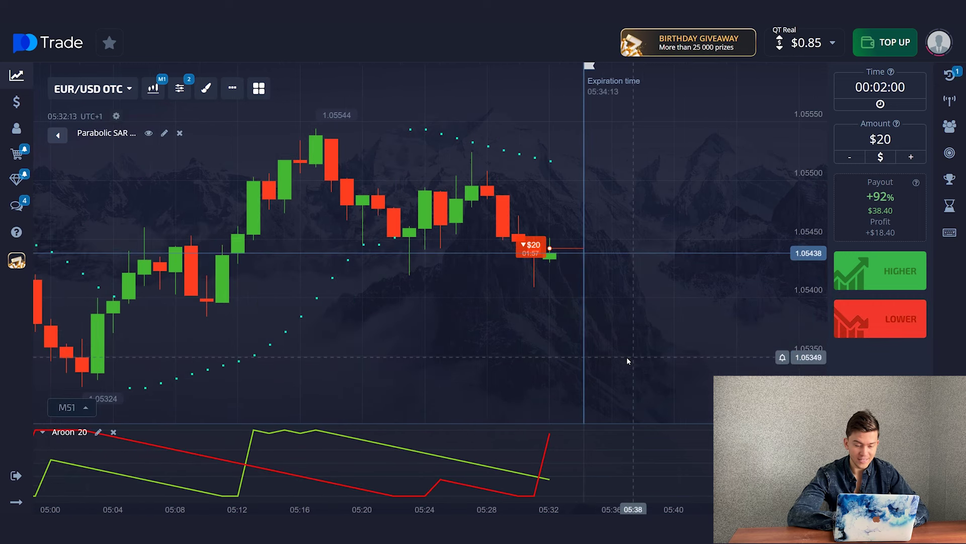
- Capture the chart area and box the Aroon crossover
{"action": "key", "text": "Print"}
{"action": "left_click_drag", "start_coordinate": [284, 75], "coordinate": [627, 329]}
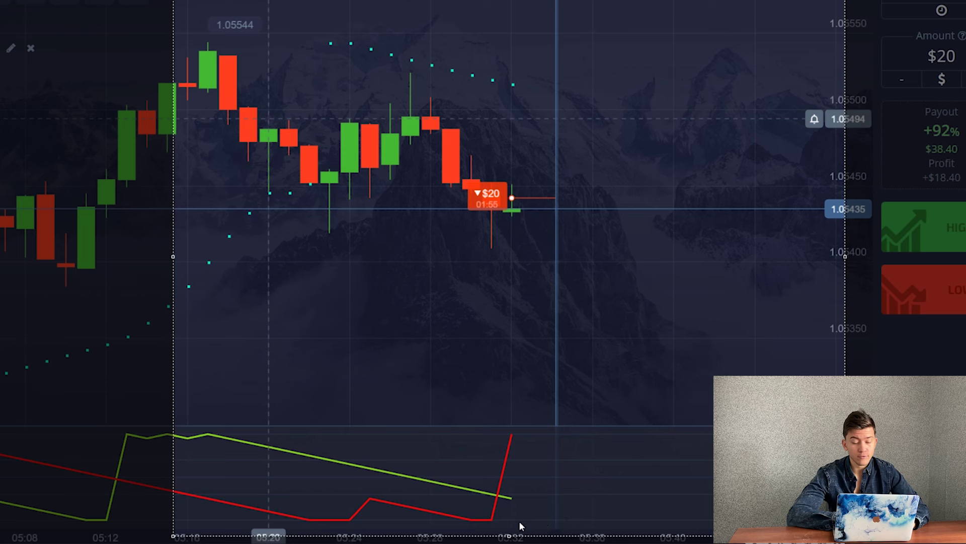
{"action": "left_click_drag", "start_coordinate": [464, 425], "coordinate": [544, 509]}
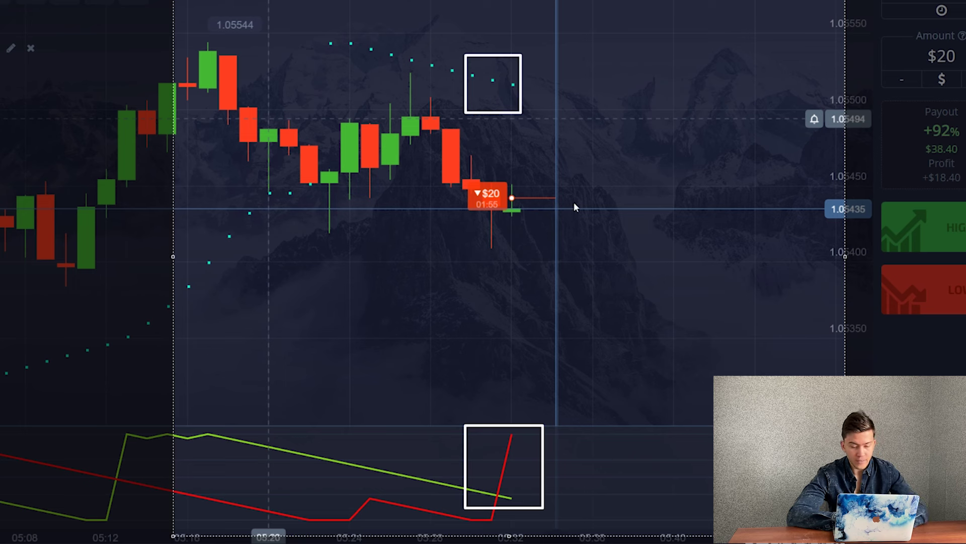
- Draw an arrow on the captured chart
{"action": "left_click_drag", "start_coordinate": [574, 205], "coordinate": [705, 351]}
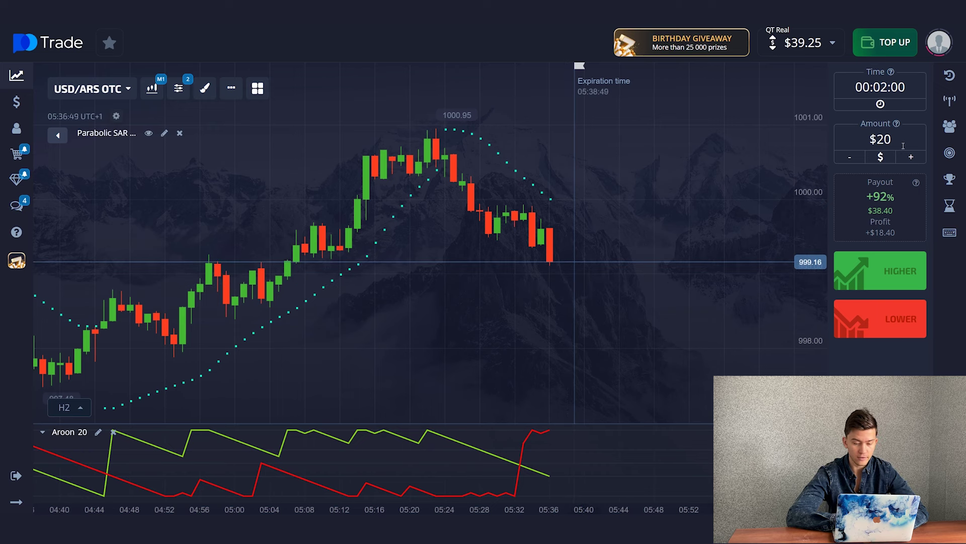
- Place a $35 Lower trade on USD/ARS OTC
{"action": "left_click", "coordinate": [887, 139]}
{"action": "type", "text": "35"}
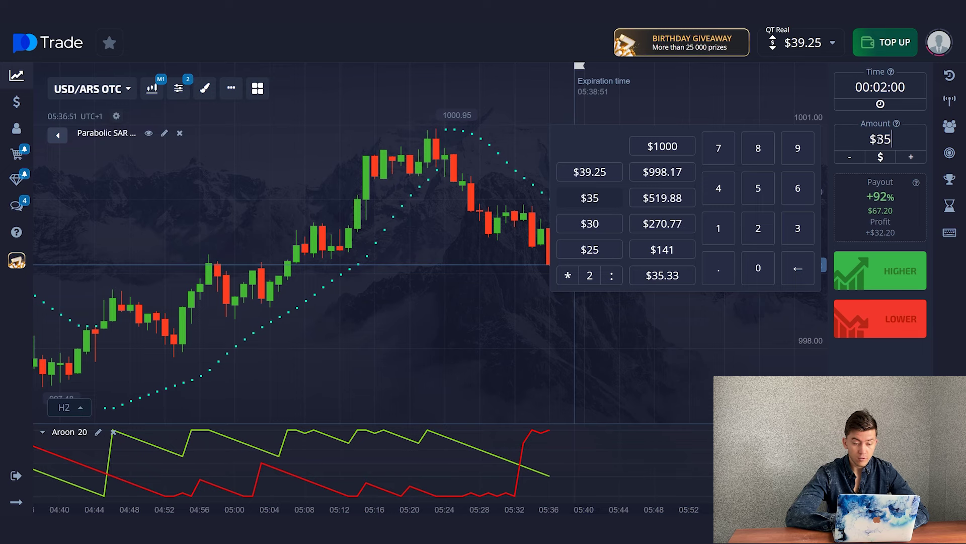
{"action": "left_click", "coordinate": [880, 319]}
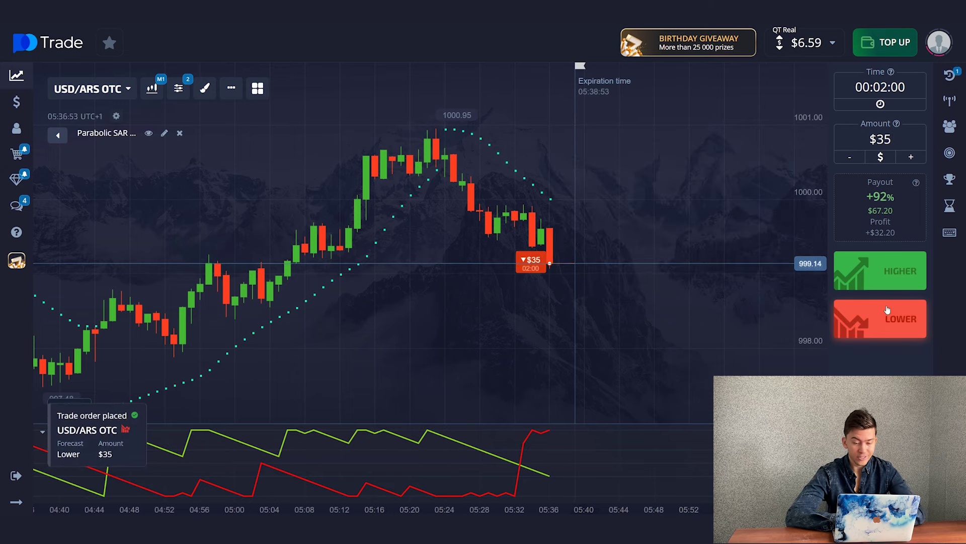
- Zoom the chart, capture it, and box the Aroon crossover
{"action": "scroll", "coordinate": [615, 293], "scroll_direction": "up", "scroll_amount": 2}
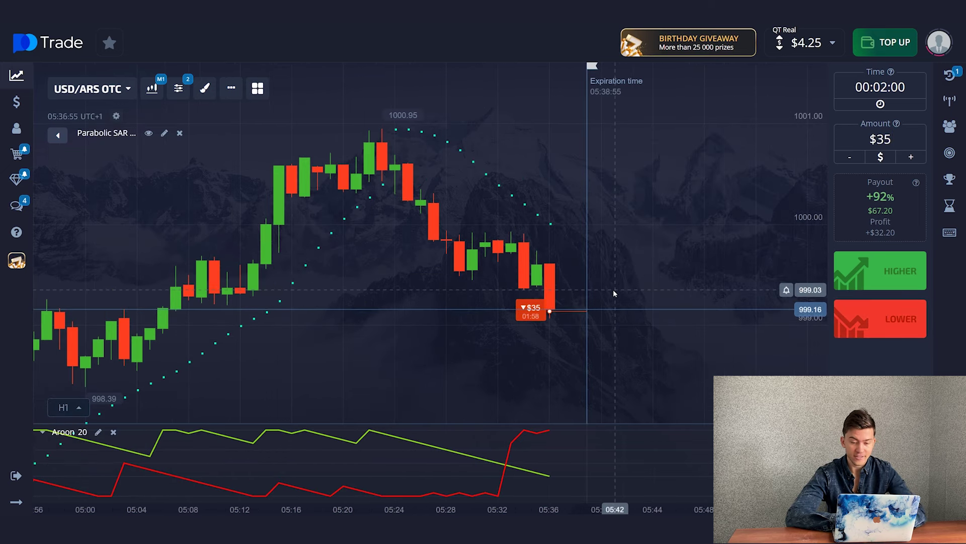
{"action": "key", "text": "Print"}
{"action": "left_click_drag", "start_coordinate": [279, 86], "coordinate": [831, 509]}
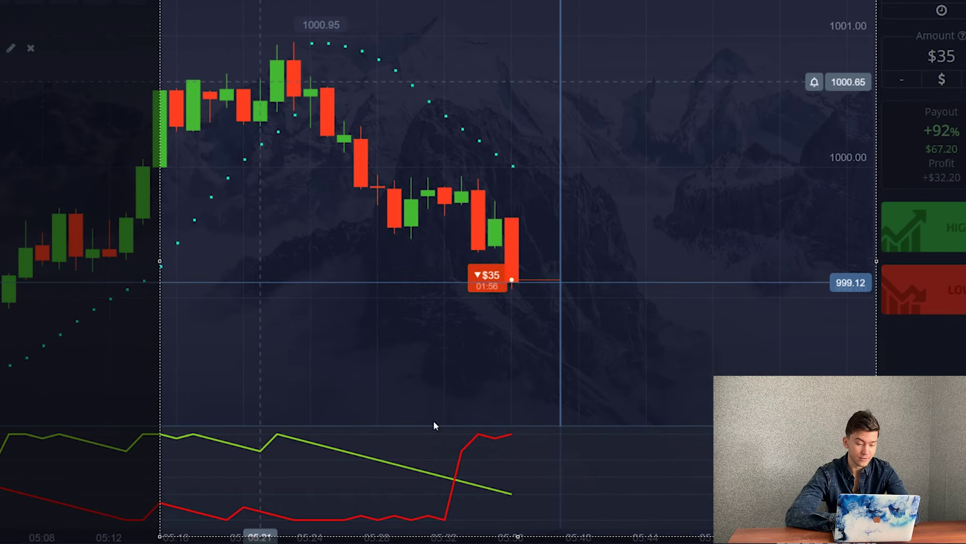
{"action": "left_click_drag", "start_coordinate": [436, 416], "coordinate": [521, 507]}
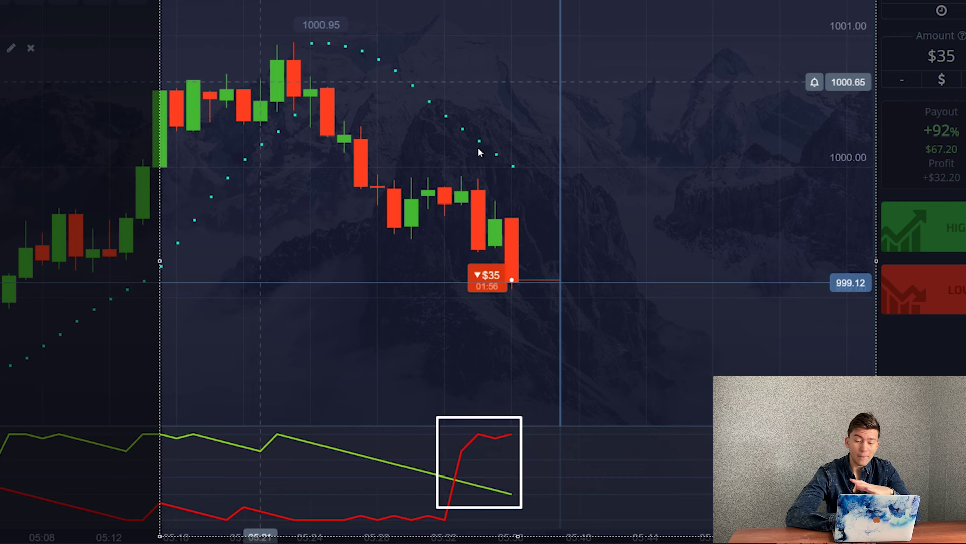
- Enlarge the box drawn on the chart
{"action": "left_click_drag", "start_coordinate": [509, 164], "coordinate": [523, 184]}
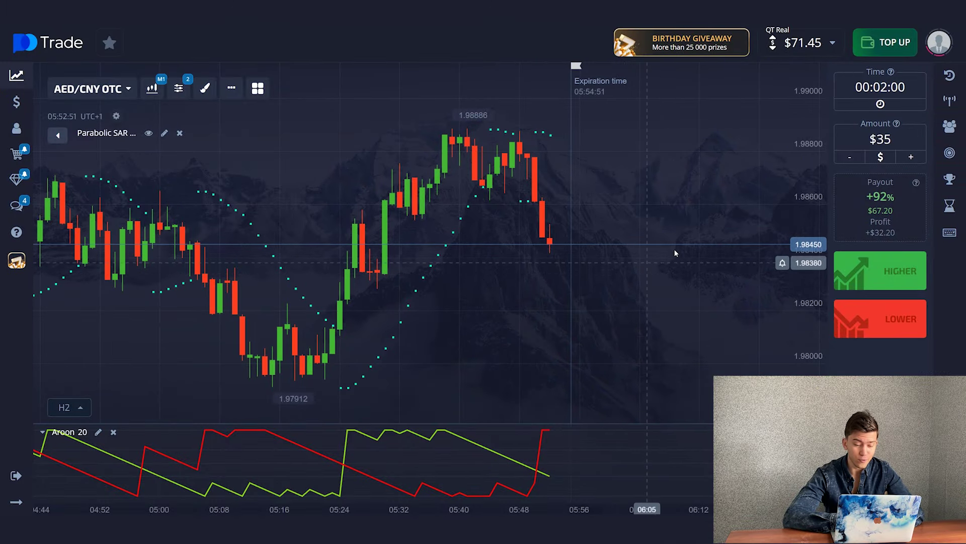
- Place a $65 Lower trade on AED/CNY OTC
{"action": "left_click", "coordinate": [881, 139]}
{"action": "type", "text": "65"}
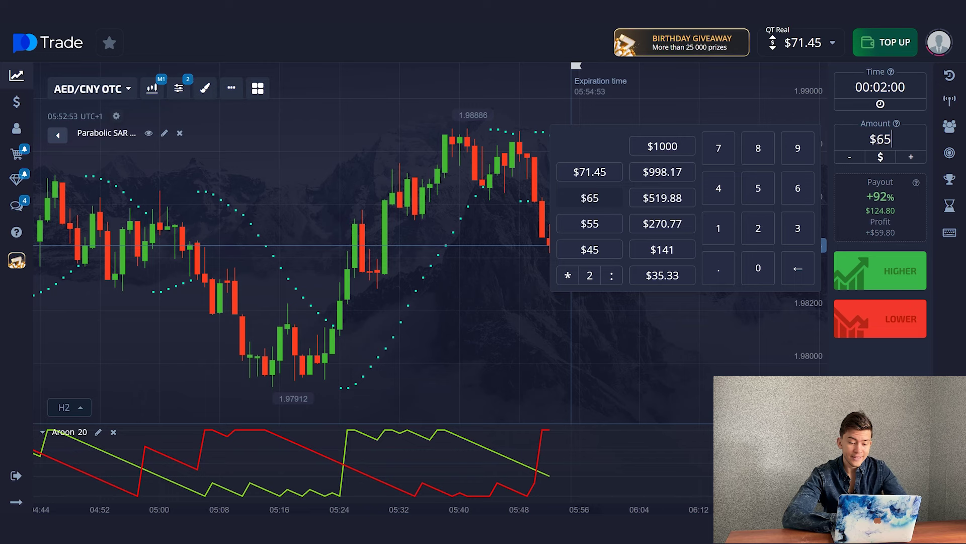
{"action": "left_click", "coordinate": [886, 307]}
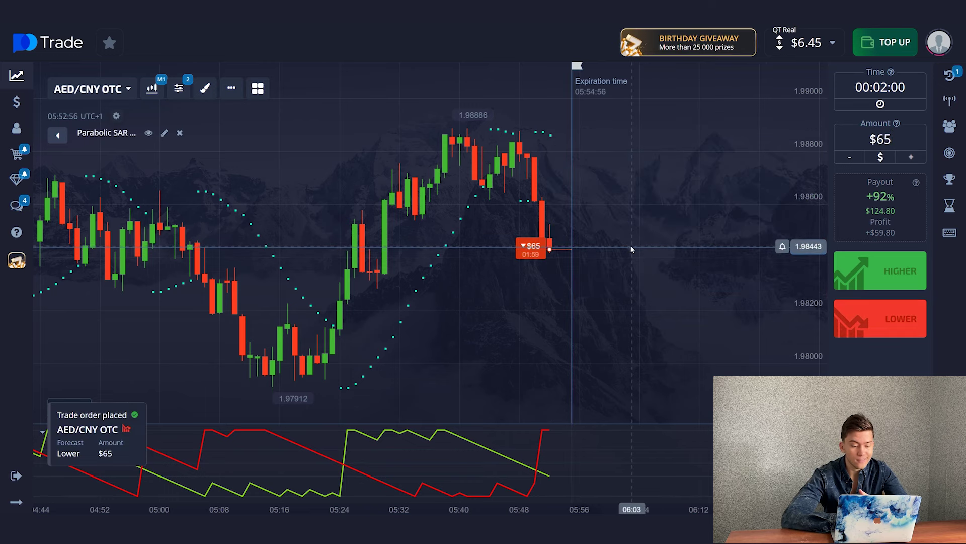
- Zoom the chart, capture most of it, and box the Aroon crossover
{"action": "scroll", "coordinate": [630, 247], "scroll_direction": "up", "scroll_amount": 3}
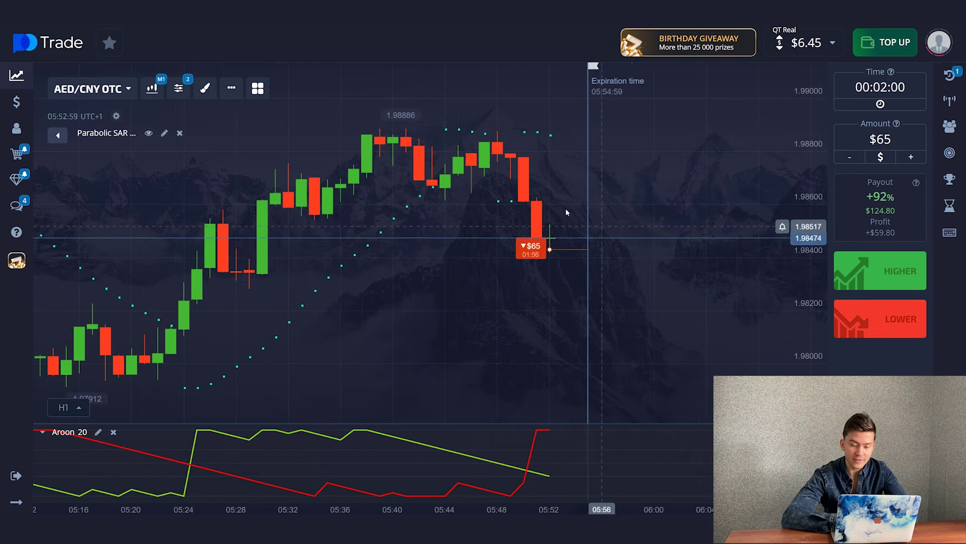
{"action": "key", "text": "Print"}
{"action": "left_click_drag", "start_coordinate": [350, 108], "coordinate": [302, 63]}
{"action": "left_click_drag", "start_coordinate": [384, 141], "coordinate": [825, 513]}
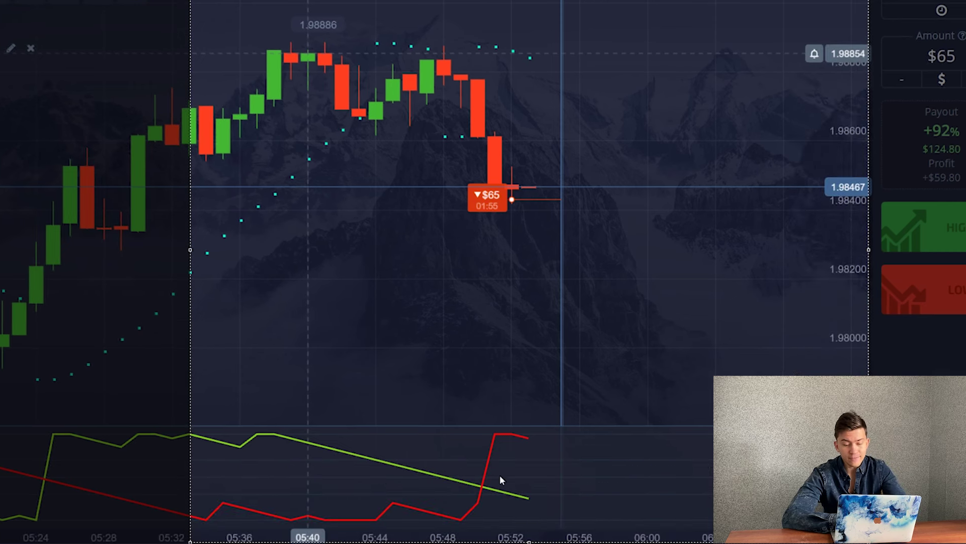
{"action": "left_click_drag", "start_coordinate": [459, 423], "coordinate": [540, 510]}
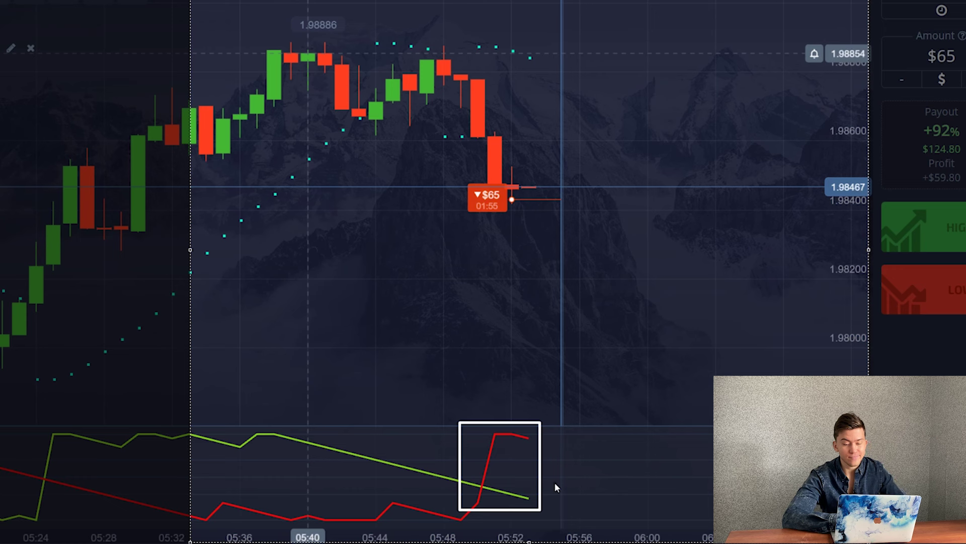
- Box the Parabolic SAR dots near the top of the chart
{"action": "left_click_drag", "start_coordinate": [491, 27], "coordinate": [539, 76]}
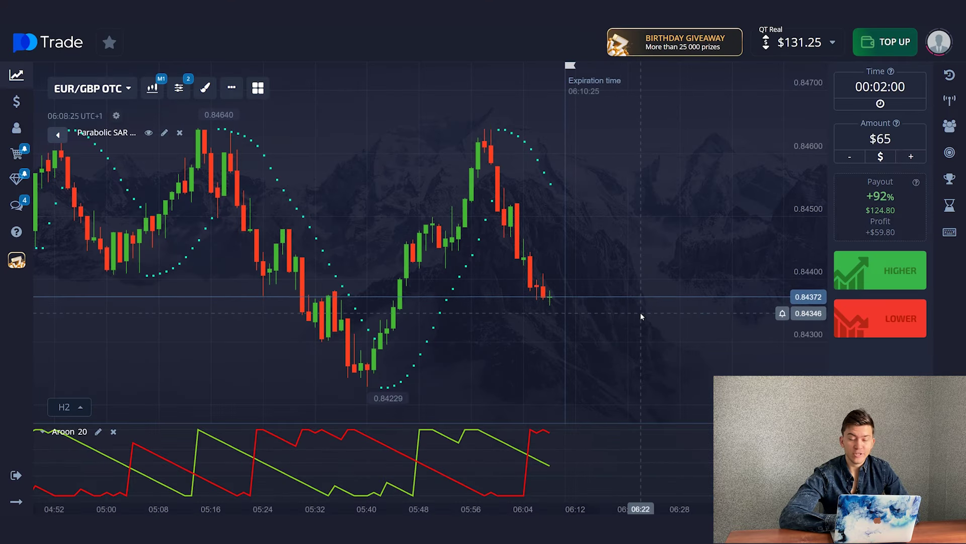
- Open the trade amount entry on the EUR/GBP OTC chart
{"action": "left_click", "coordinate": [911, 144]}
- Place a $25 Lower trade on EUR/GBP OTC and box where the Aroon lines cross
{"action": "type", "text": "25"}
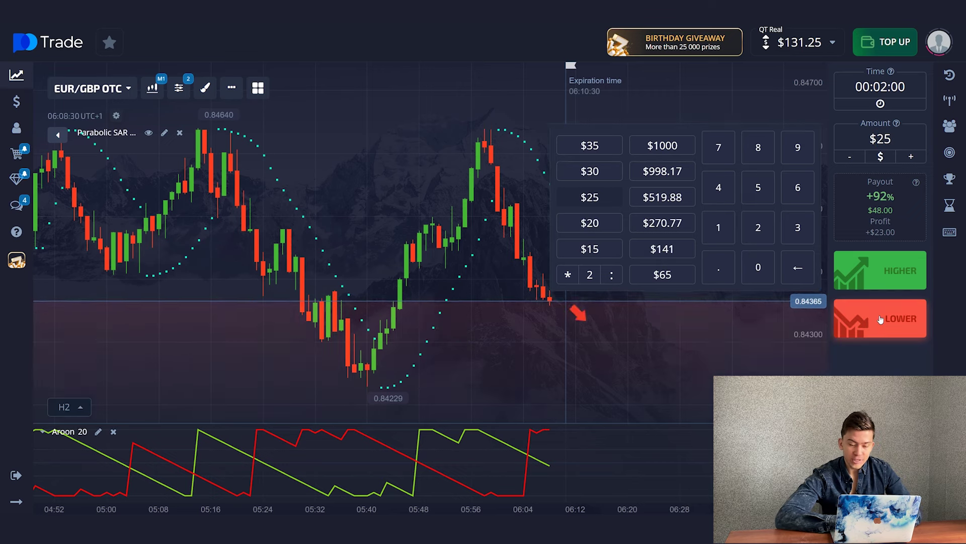
{"action": "left_click", "coordinate": [854, 319]}
{"action": "scroll", "coordinate": [610, 331], "scroll_direction": "up", "scroll_amount": 3}
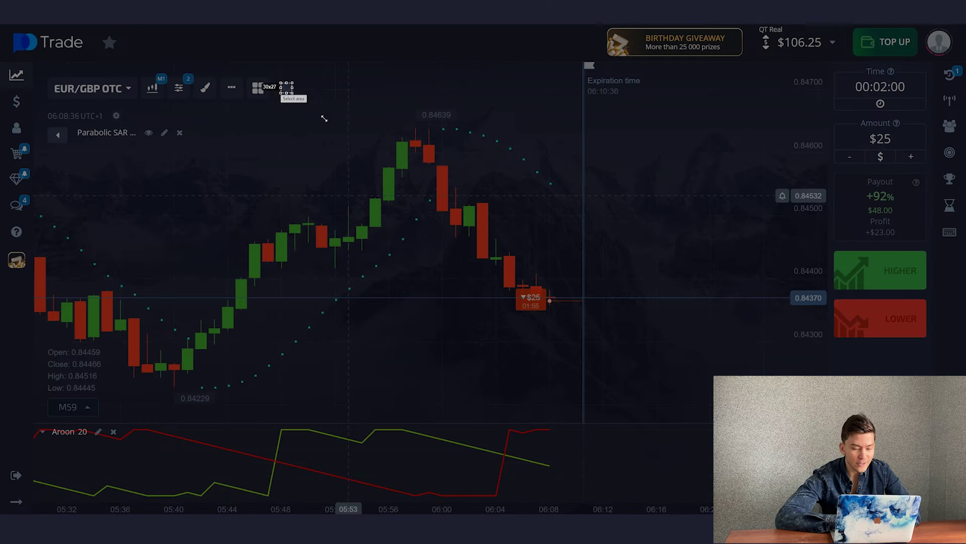
{"action": "left_click_drag", "start_coordinate": [281, 83], "coordinate": [820, 499]}
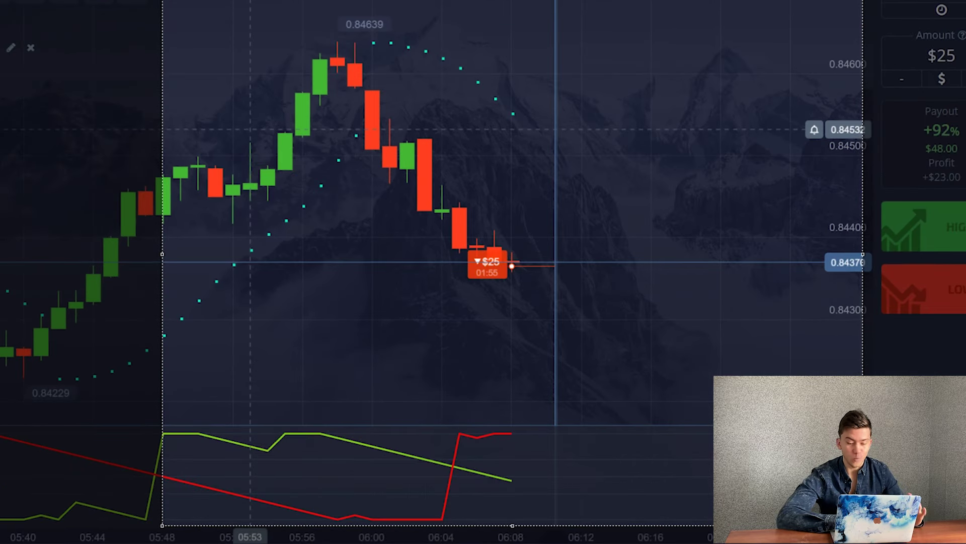
{"action": "left_click_drag", "start_coordinate": [442, 407], "coordinate": [522, 493]}
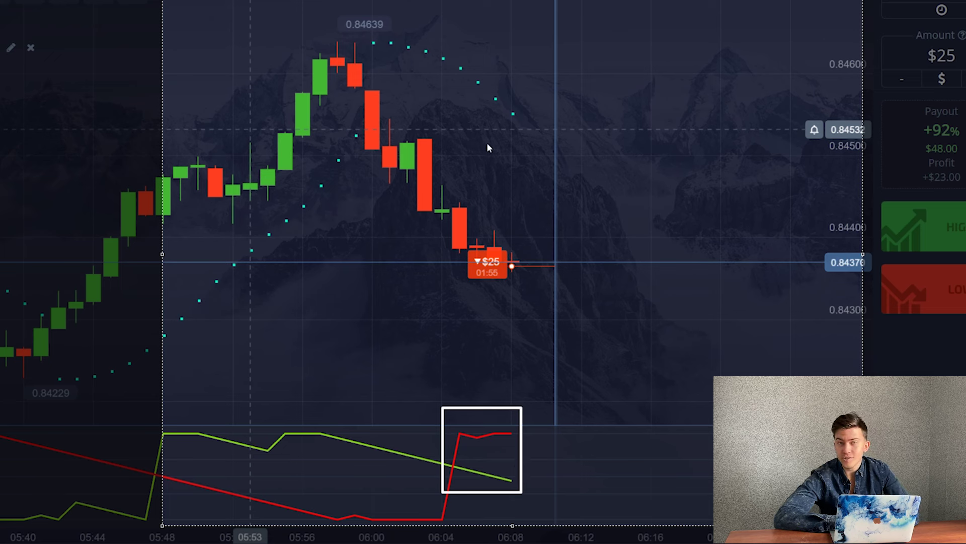
- Box the Parabolic SAR dots above the candles
{"action": "left_click_drag", "start_coordinate": [467, 70], "coordinate": [523, 129]}
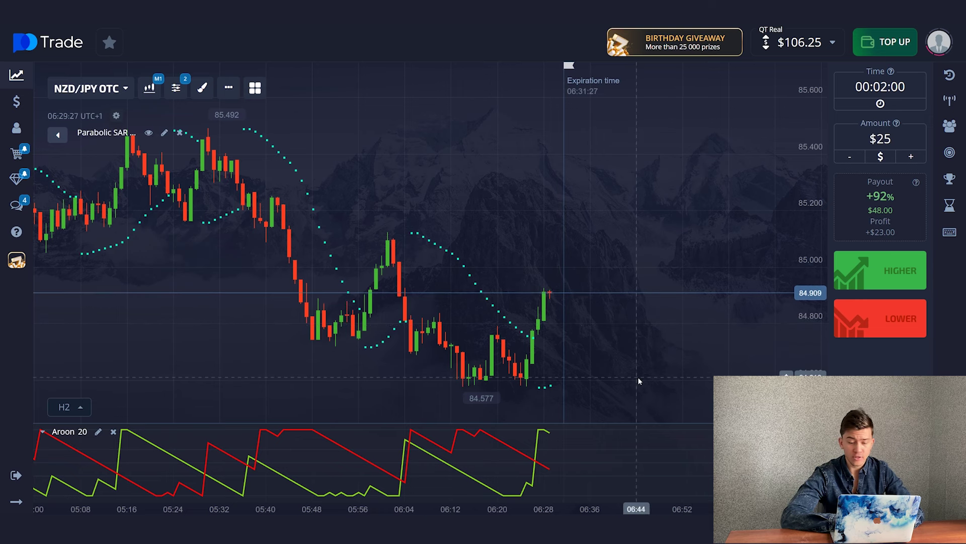
- Place a $50 Higher trade on NZD/JPY OTC
{"action": "left_click", "coordinate": [901, 140]}
{"action": "type", "text": "50"}
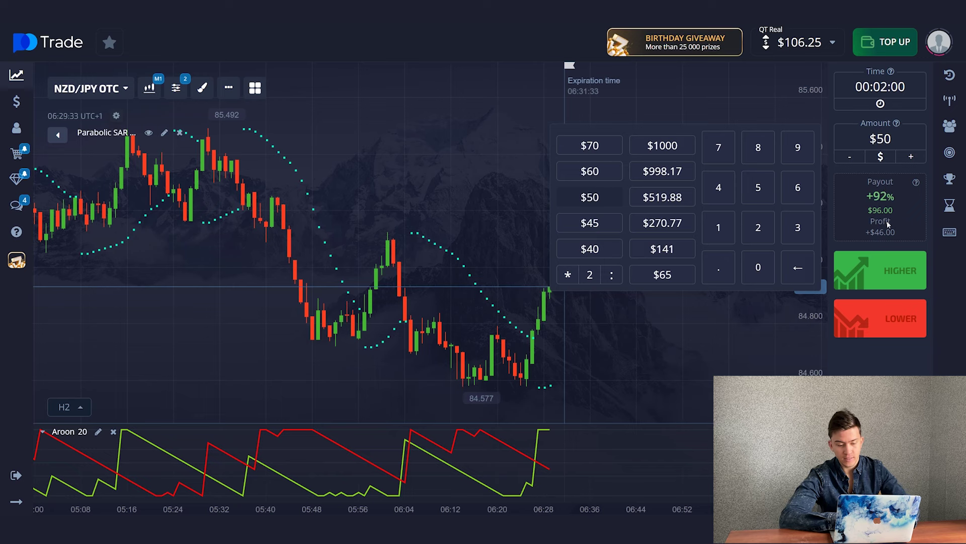
{"action": "left_click", "coordinate": [886, 269]}
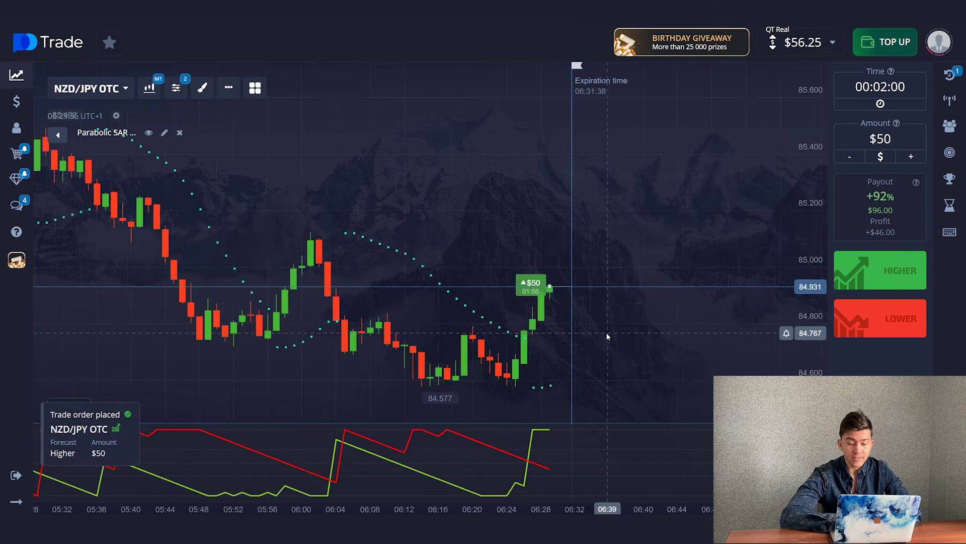
- Zoom and capture the chart, boxing the green Aroon line crossing above red
{"action": "scroll", "coordinate": [606, 332], "scroll_direction": "up", "scroll_amount": 3}
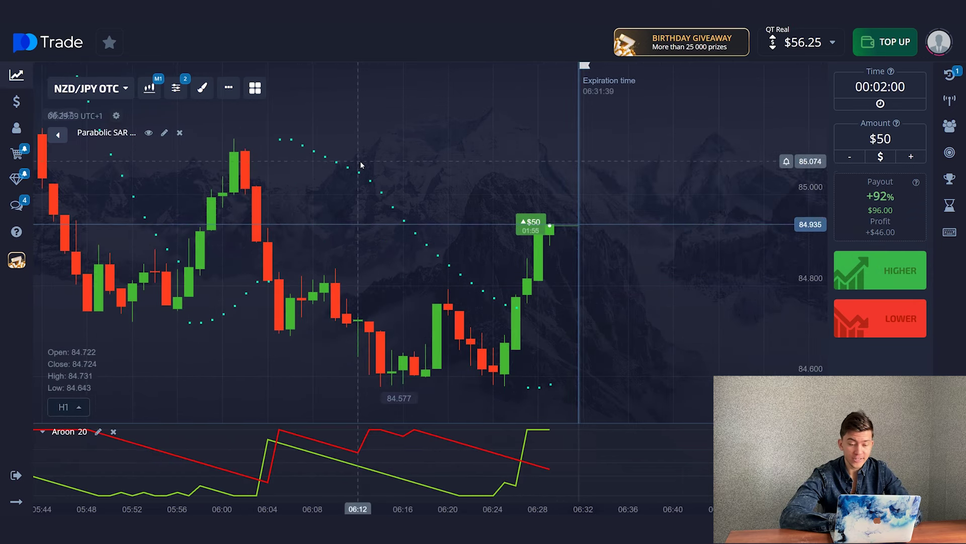
{"action": "key", "text": "Print"}
{"action": "left_click_drag", "start_coordinate": [272, 76], "coordinate": [829, 501]}
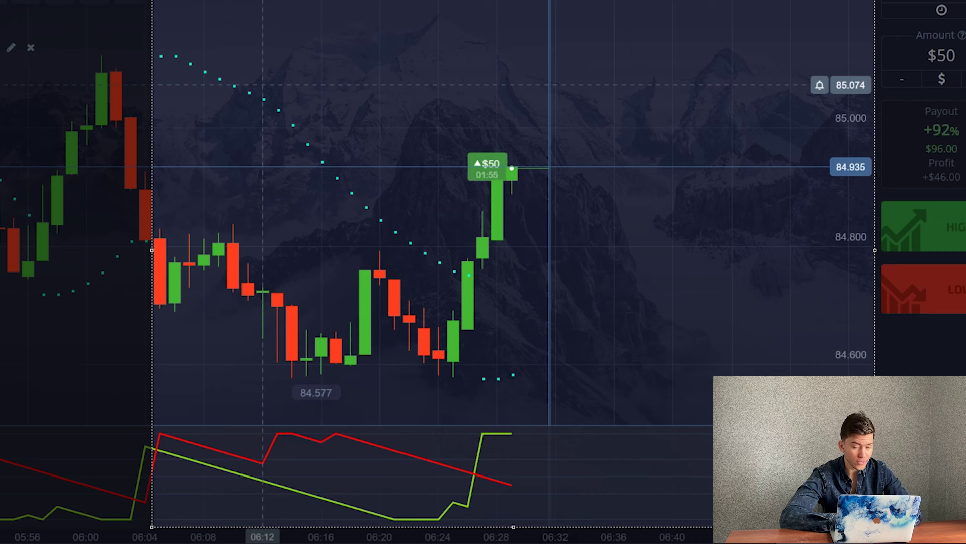
{"action": "left_click_drag", "start_coordinate": [455, 422], "coordinate": [527, 500]}
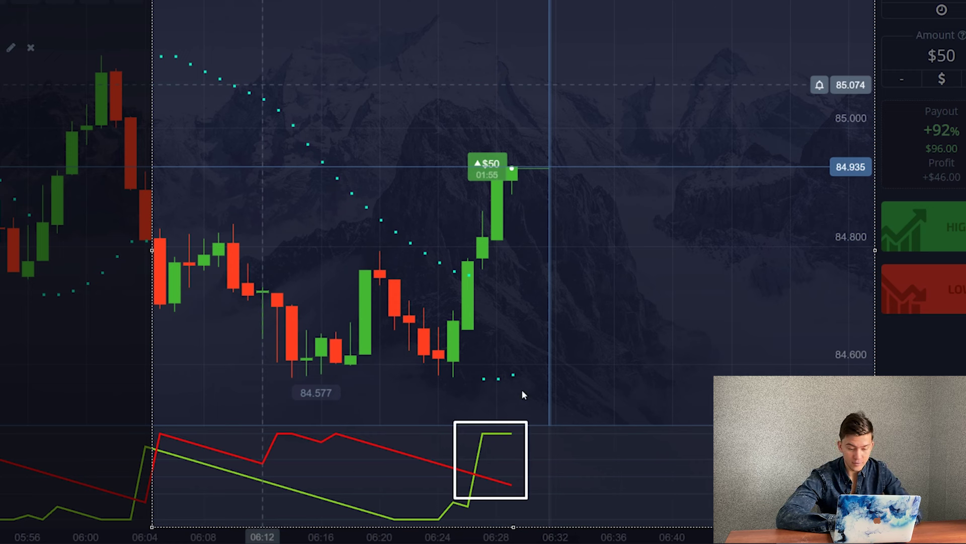
- Box the Parabolic SAR dots below the NZD/JPY candles and draw an upward arrow for the expected move
{"action": "left_click_drag", "start_coordinate": [473, 346], "coordinate": [520, 395]}
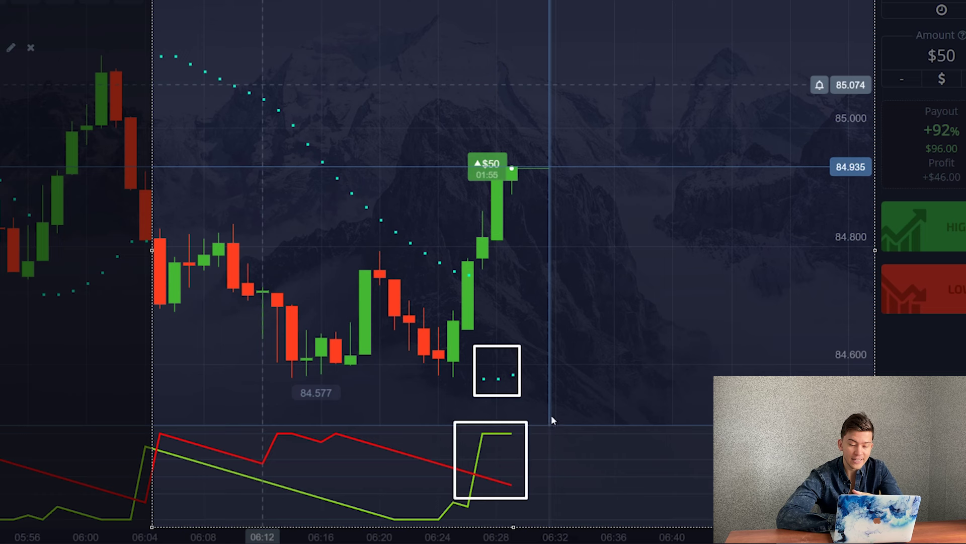
{"action": "left_click_drag", "start_coordinate": [568, 164], "coordinate": [688, 65]}
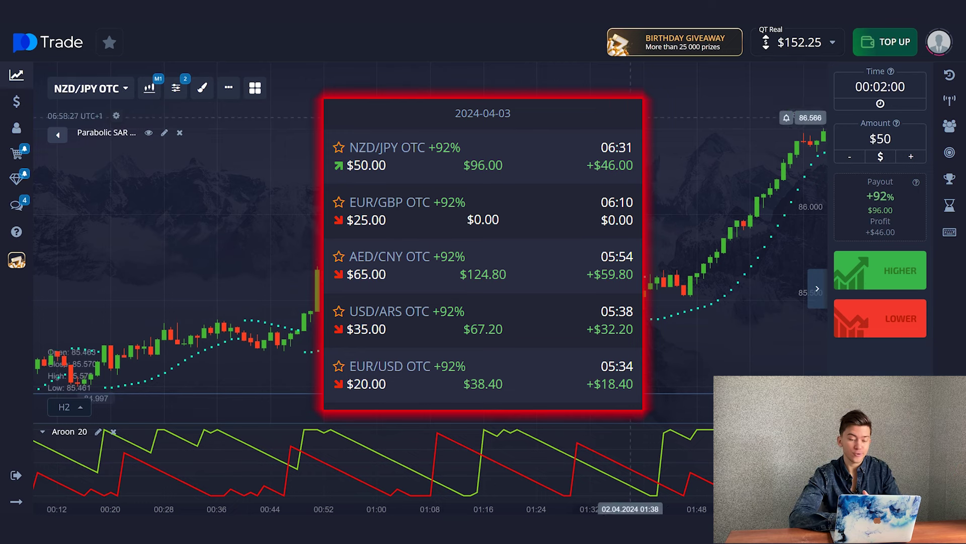
- Pan the NZD/JPY chart back to late 1 April candles and zoom in to the H1 scale
{"action": "scroll", "coordinate": [579, 156], "scroll_direction": "left", "scroll_amount": 5}
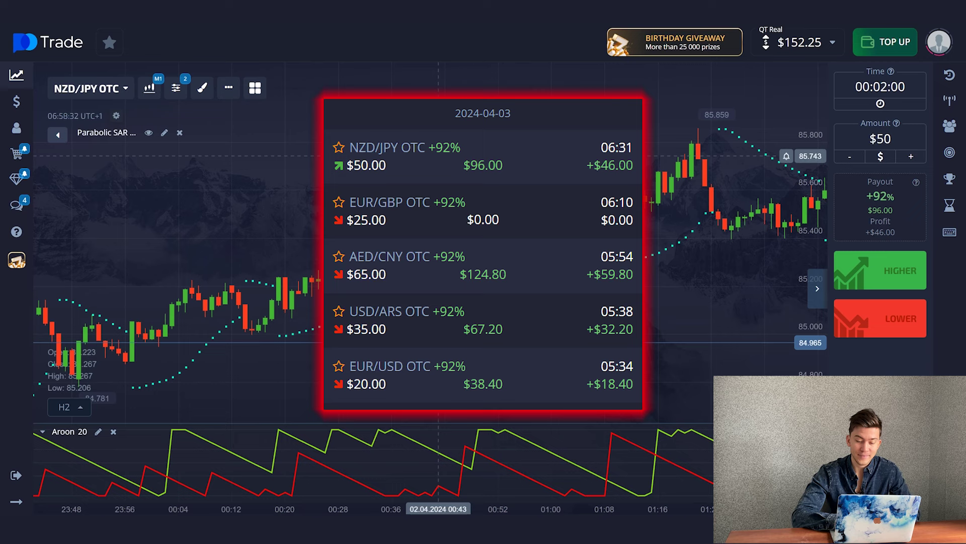
{"action": "left_click_drag", "start_coordinate": [438, 342], "coordinate": [573, 306]}
{"action": "left_click_drag", "start_coordinate": [439, 313], "coordinate": [570, 277]}
{"action": "scroll", "coordinate": [451, 261], "scroll_direction": "up", "scroll_amount": 3}
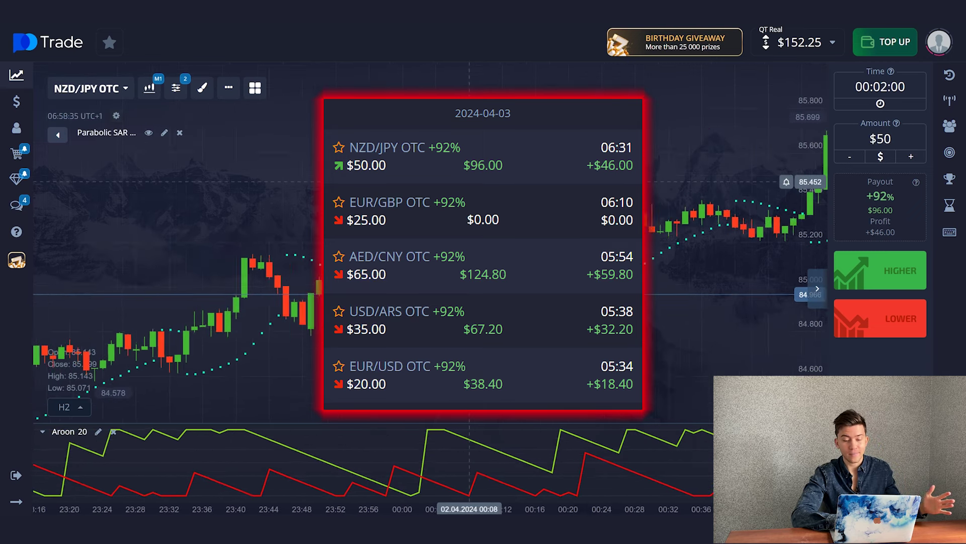
{"action": "left_click_drag", "start_coordinate": [328, 179], "coordinate": [553, 160]}
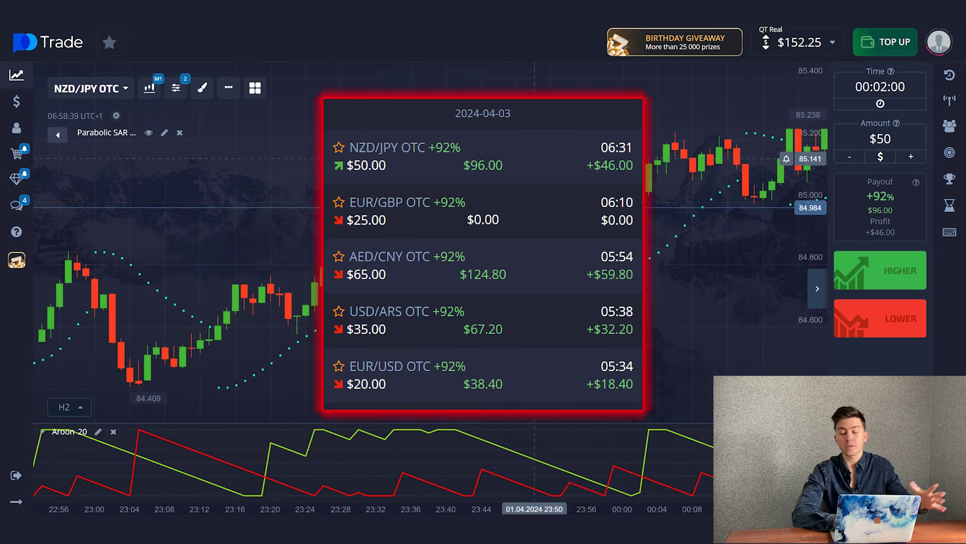
{"action": "left_click_drag", "start_coordinate": [394, 158], "coordinate": [541, 151]}
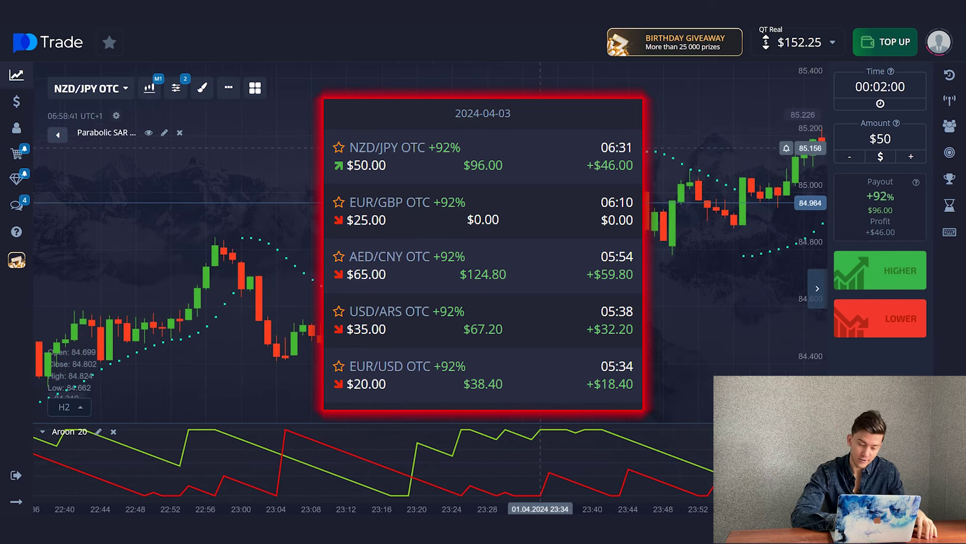
{"action": "left_click_drag", "start_coordinate": [470, 148], "coordinate": [611, 142]}
{"action": "left_click_drag", "start_coordinate": [480, 137], "coordinate": [591, 146]}
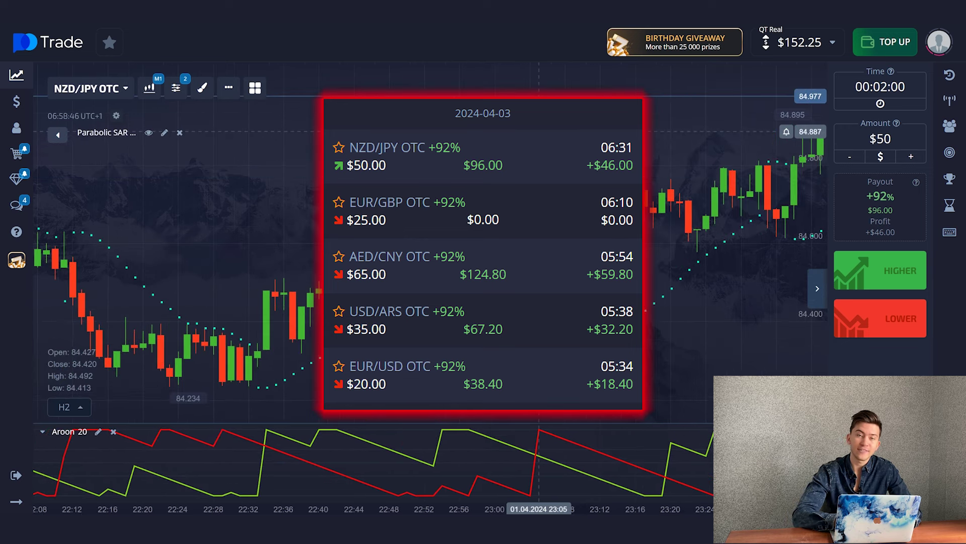
{"action": "scroll", "coordinate": [459, 184], "scroll_direction": "up", "scroll_amount": 2}
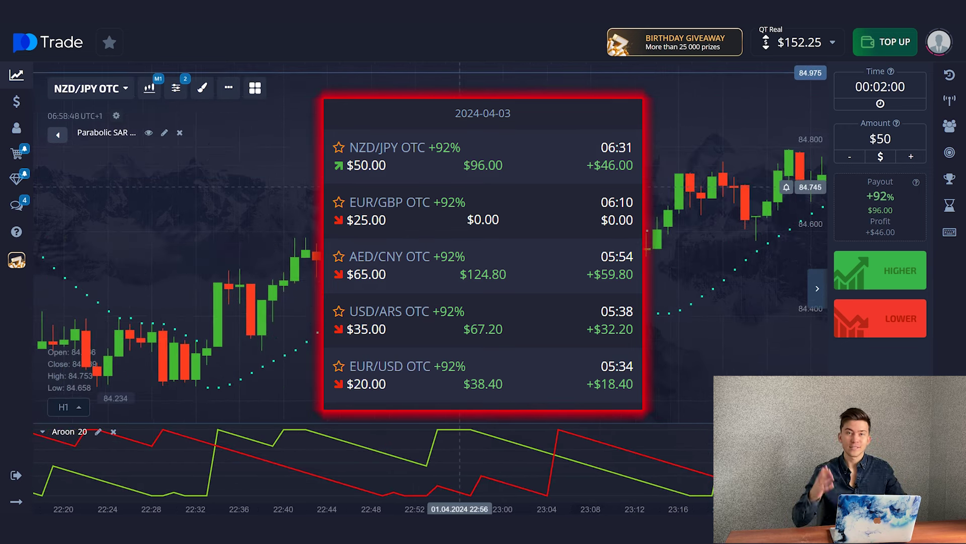